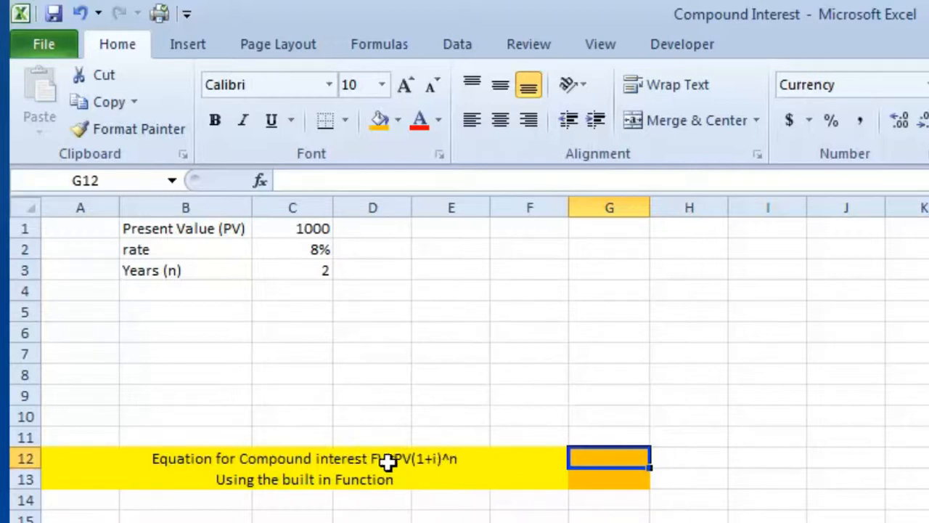
Step: Calculate the annually compounded future value in G12 with the formula =C1*(1+C2)^C3
click(336, 462)
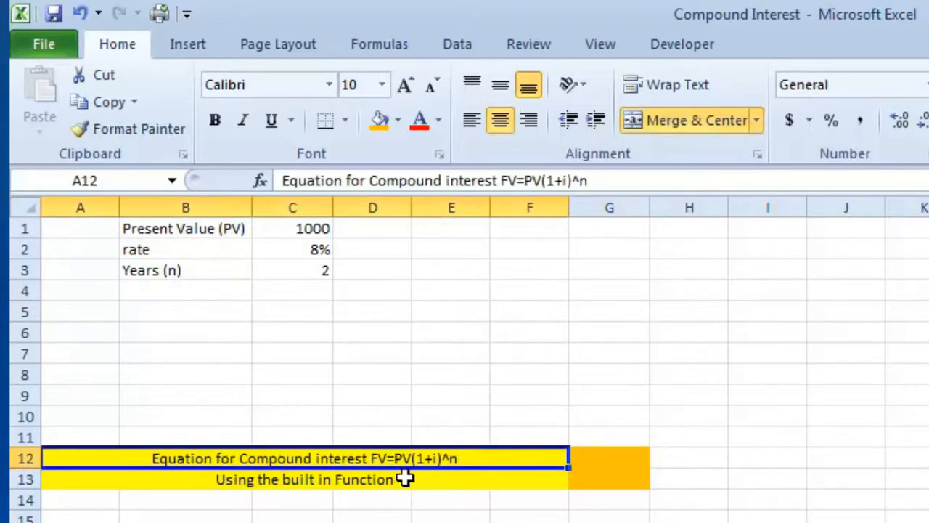
click(325, 229)
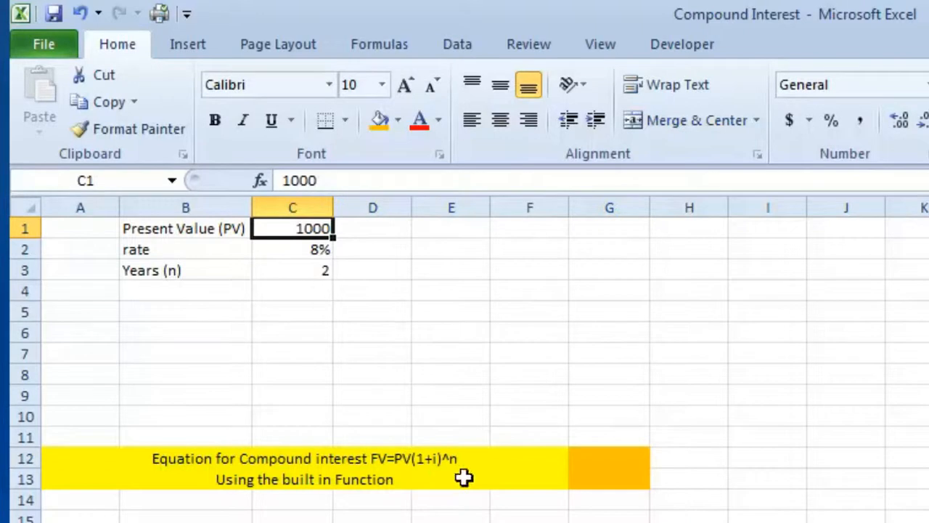
click(599, 461)
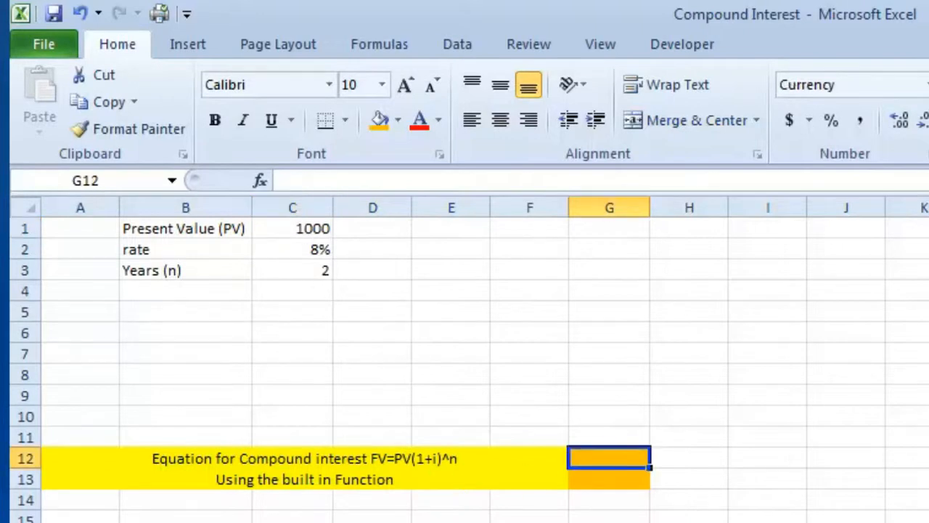
text(=)
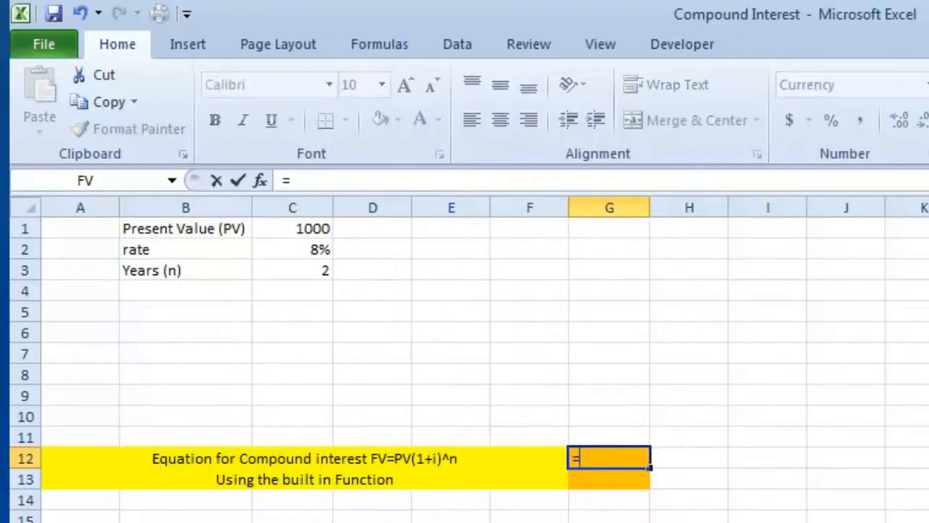
click(300, 228)
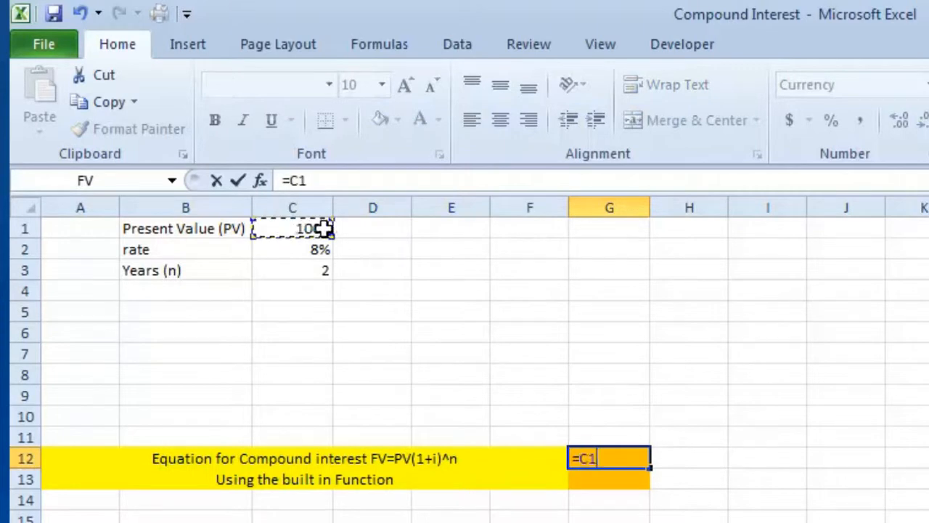
text(*)
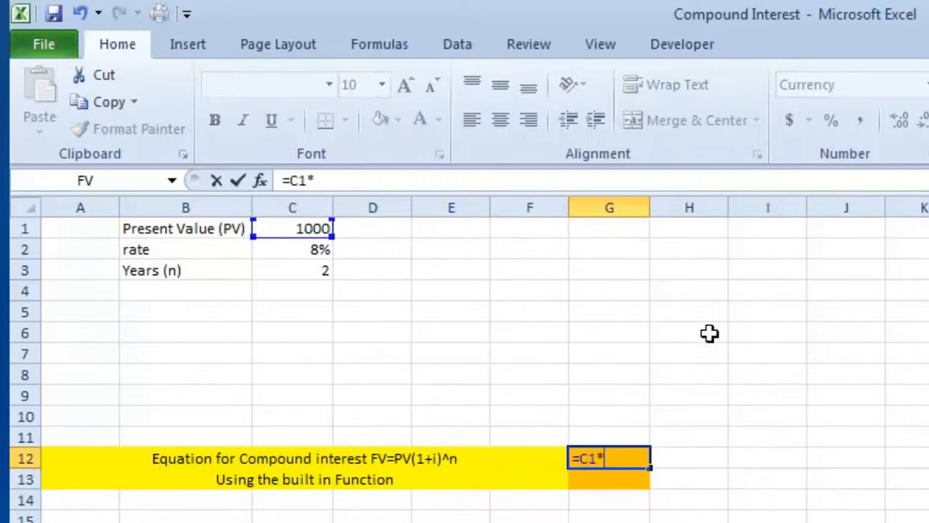
text(()
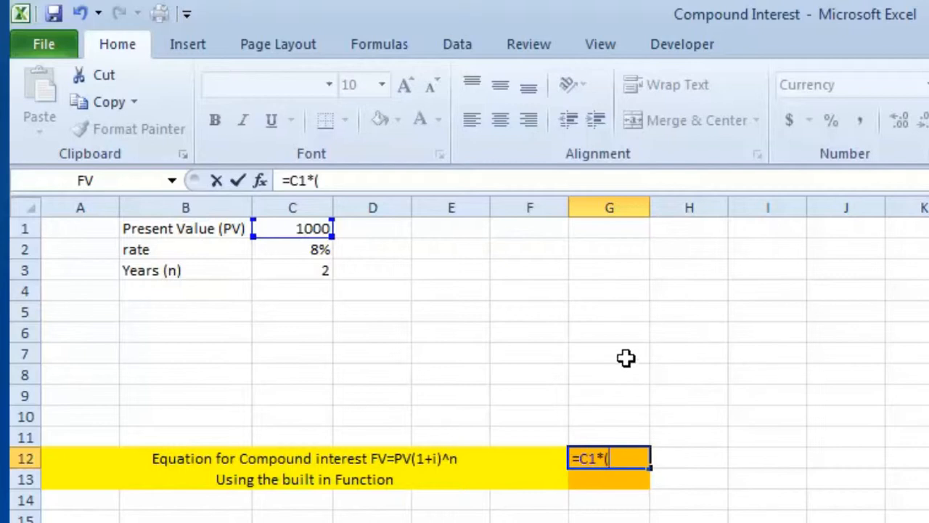
text(1+)
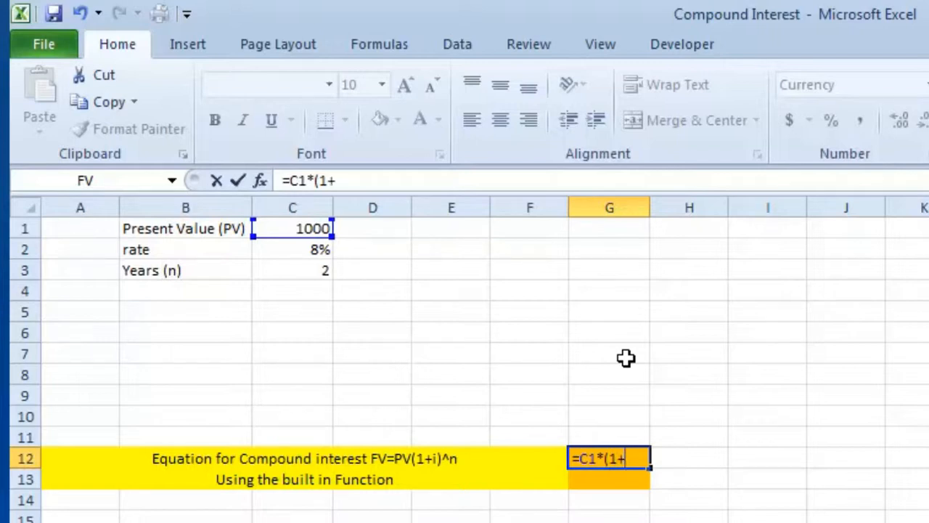
click(319, 247)
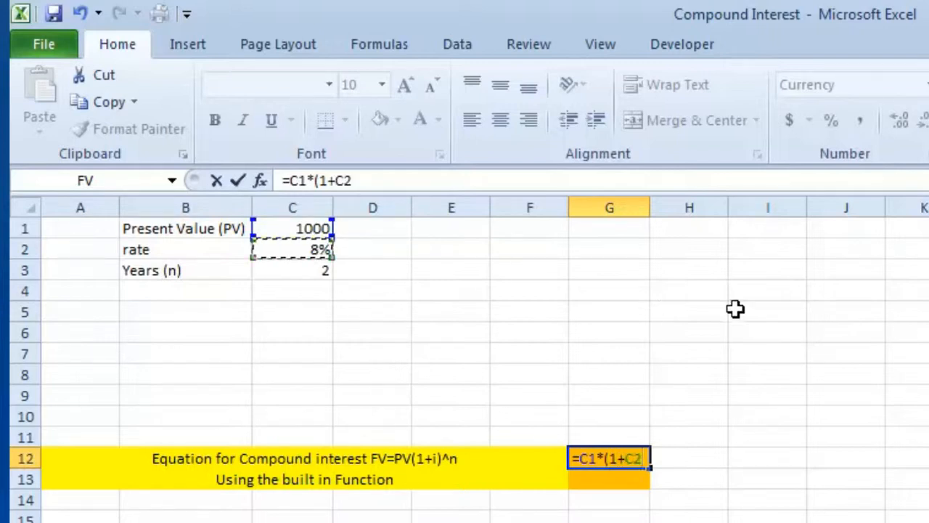
text())
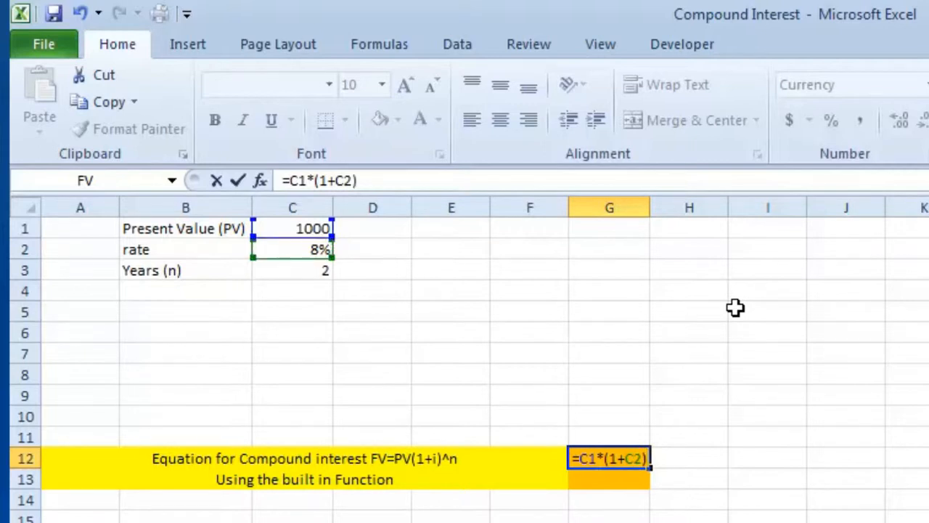
text(^)
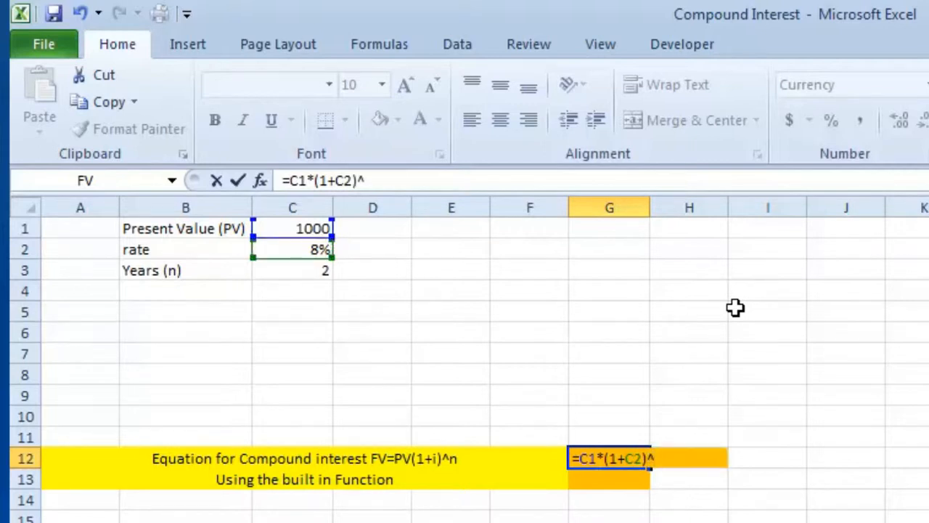
click(299, 271)
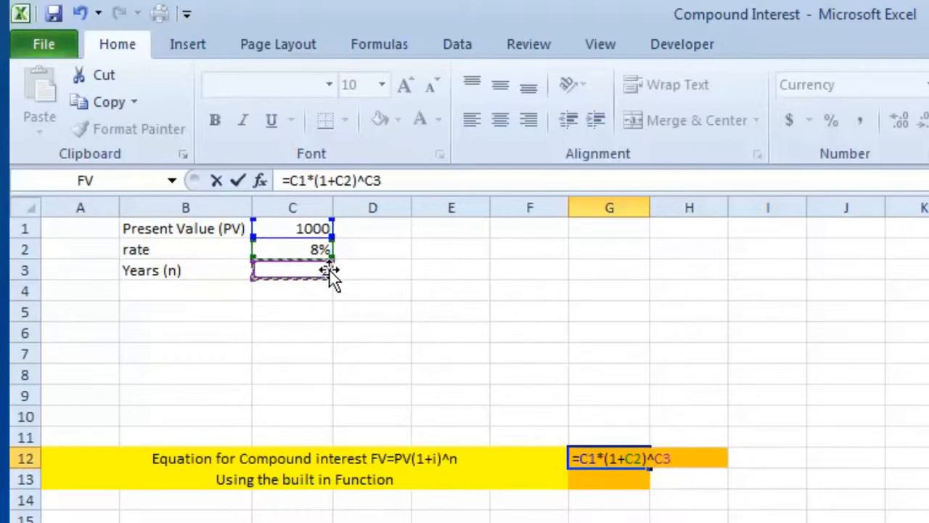
key(Return)
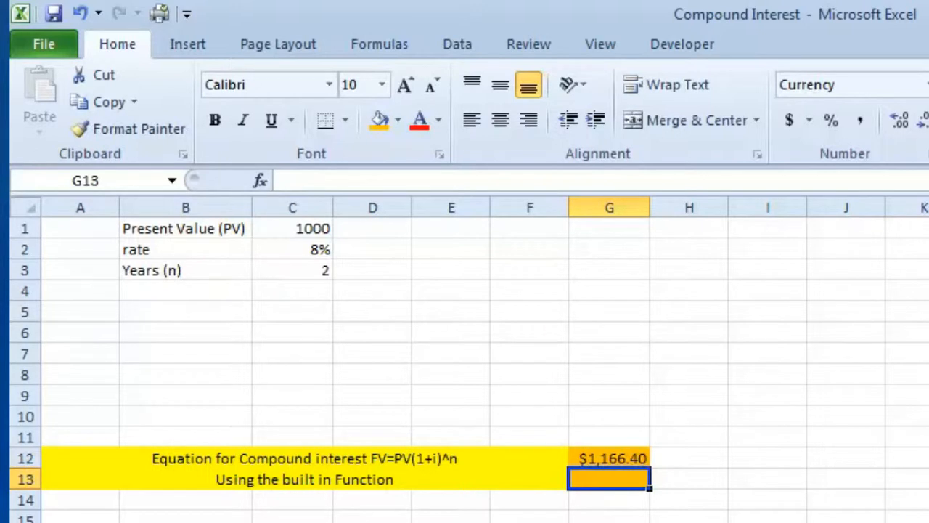
Step: Calculate the same future value in G13 with the built-in function, entering =FV(C2,C3,,-C1)
text(=f)
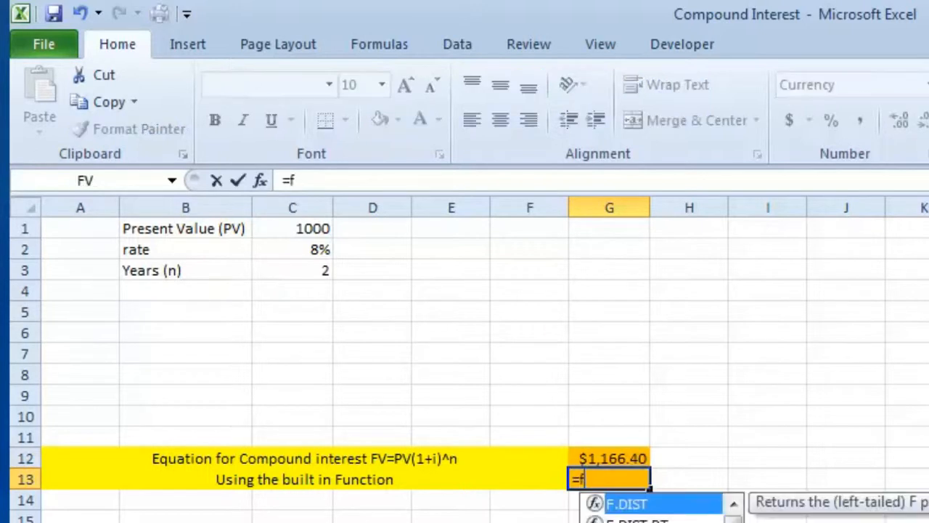
text(v)
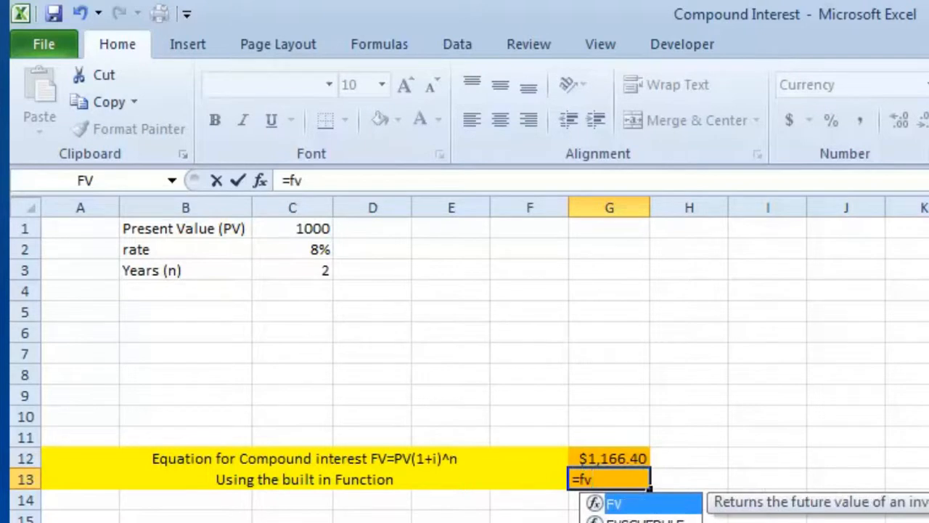
text(()
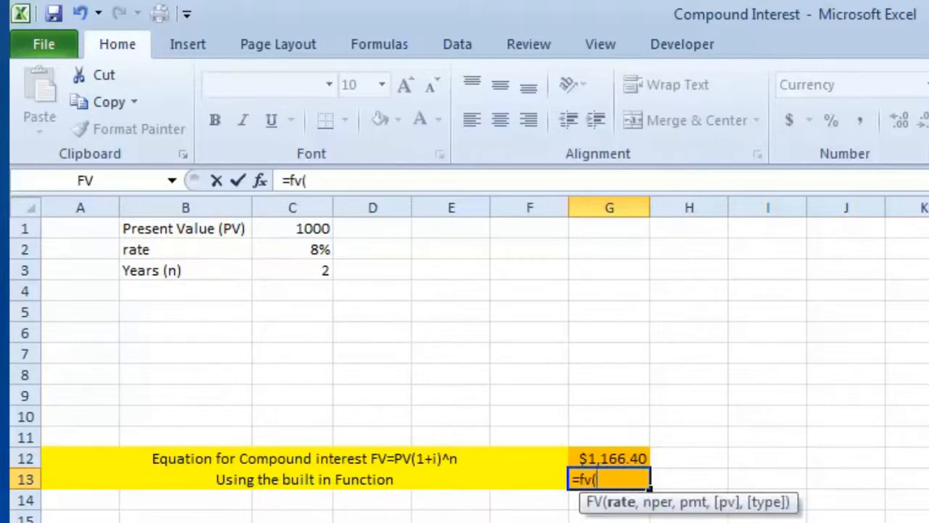
click(318, 245)
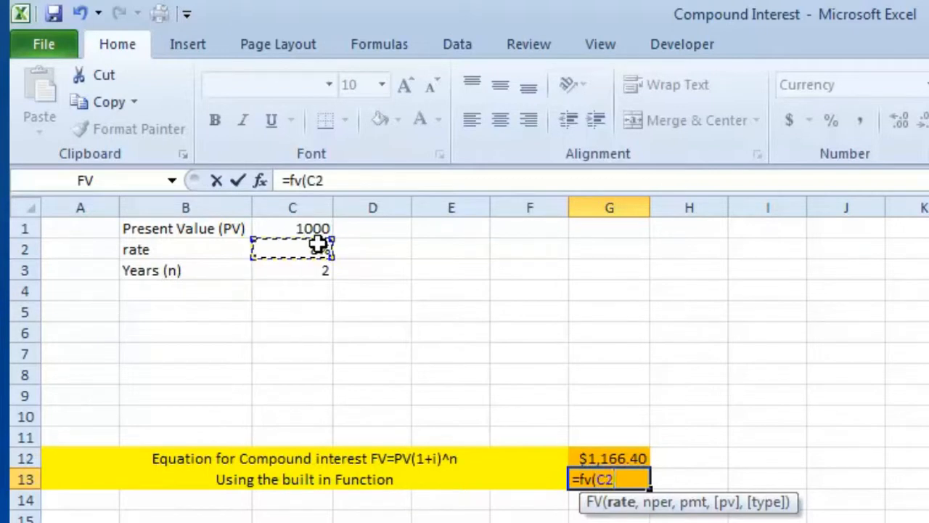
text(,)
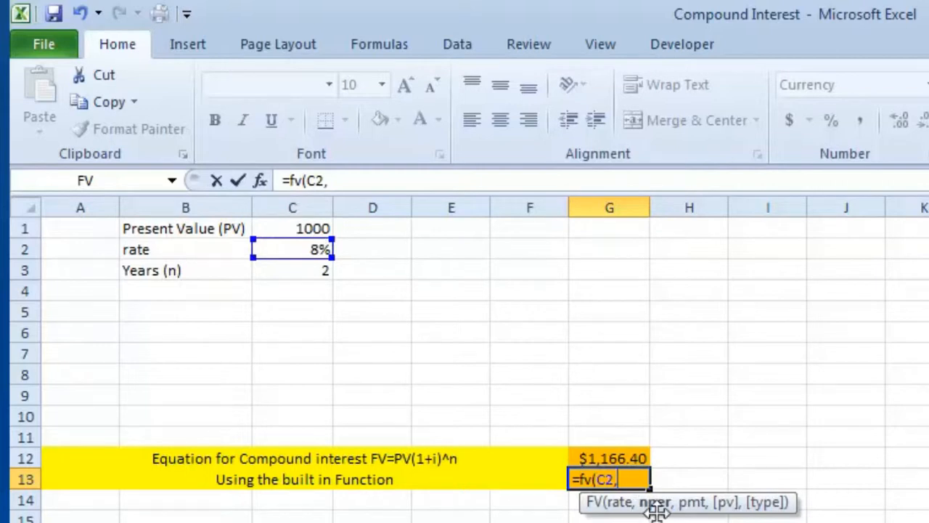
click(299, 272)
text(,)
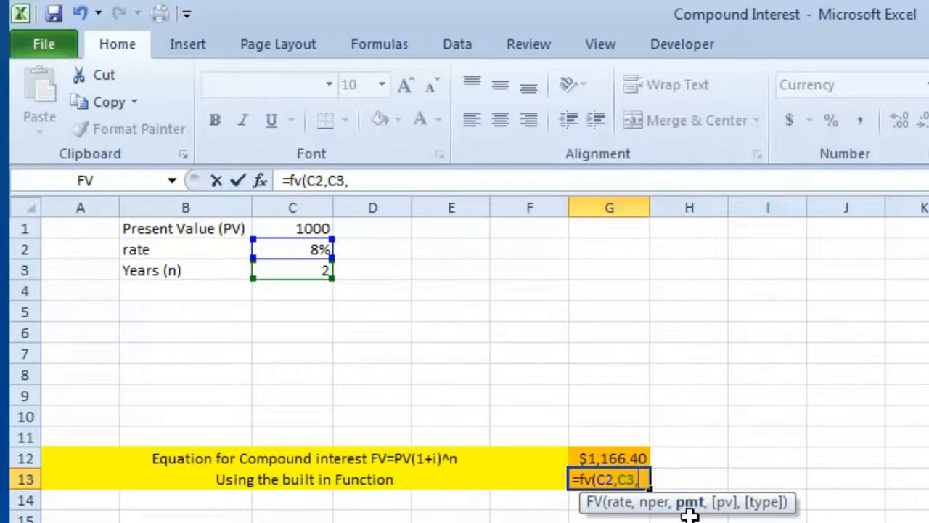
text(,)
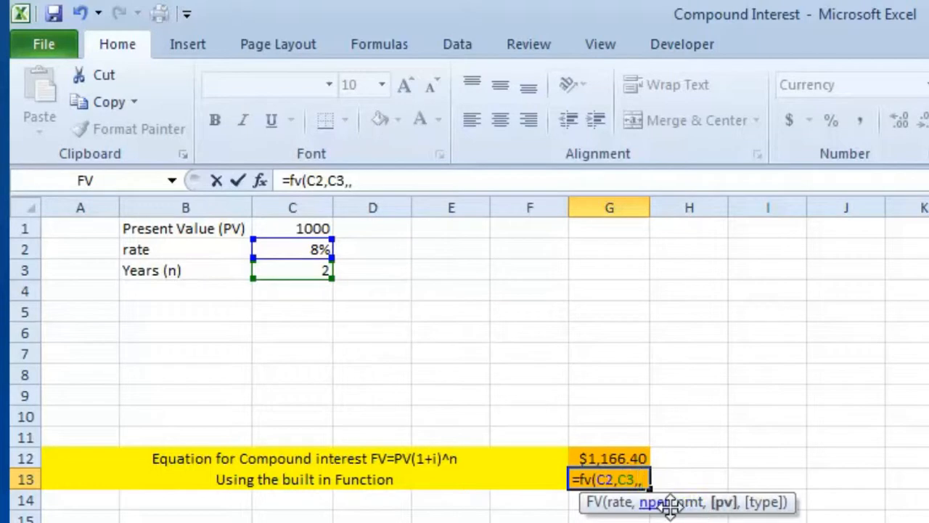
text(-)
click(308, 230)
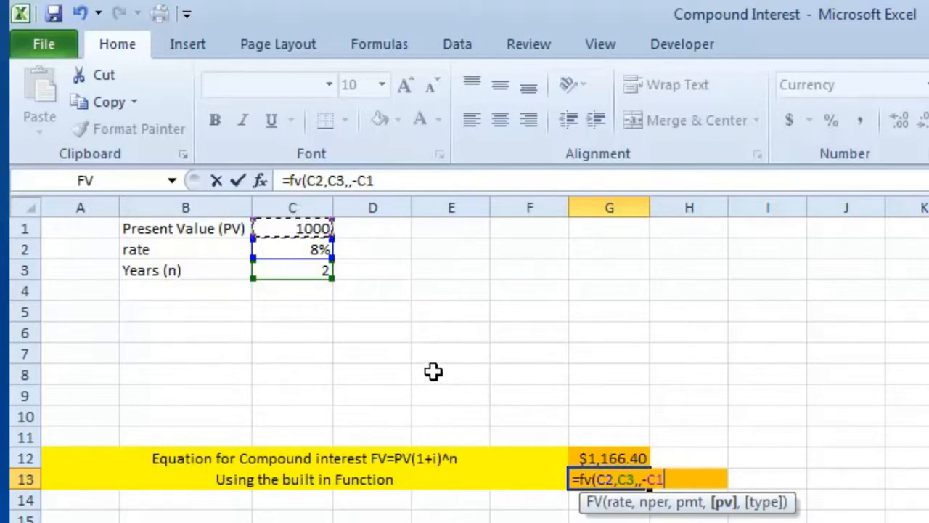
text())
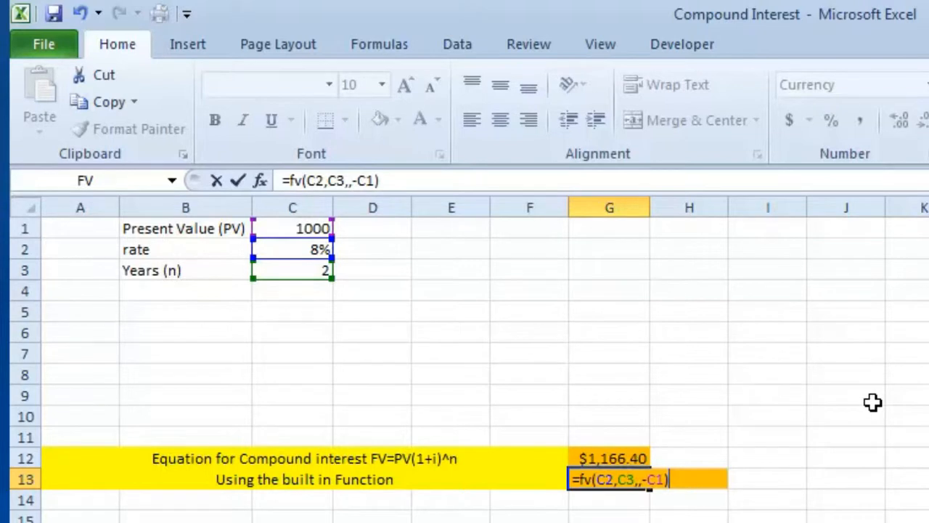
key(Return)
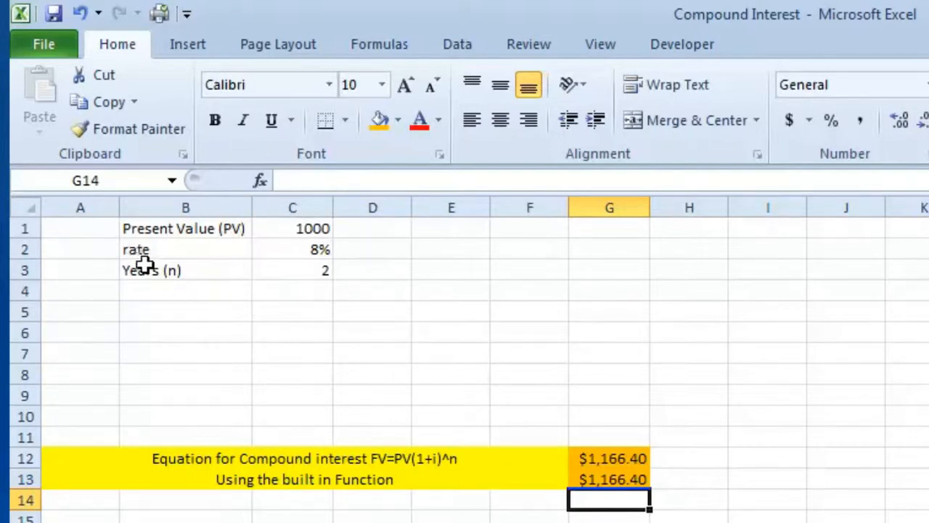
Step: Start the monthly compounding formula in G30 with a reference to the present value in C22
click(320, 274)
click(301, 327)
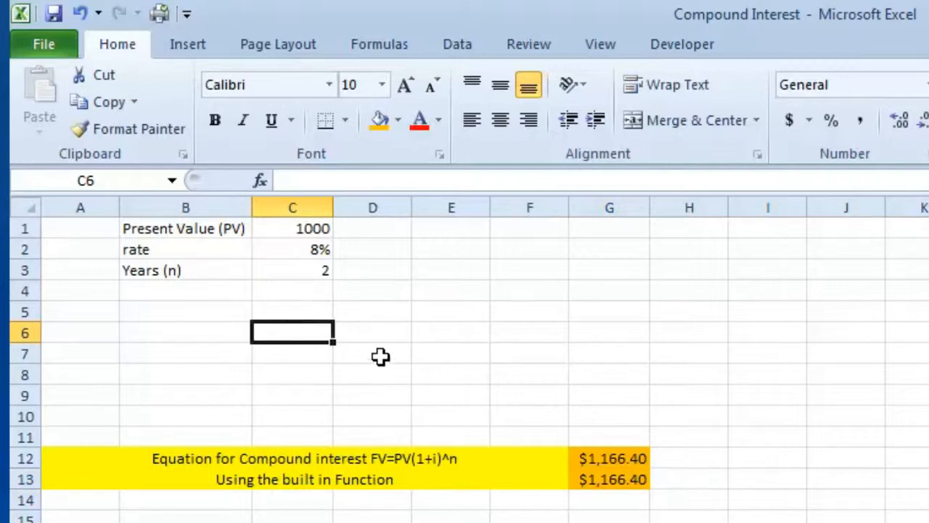
scroll(415, 347, down, 2)
scroll(419, 347, down, 3)
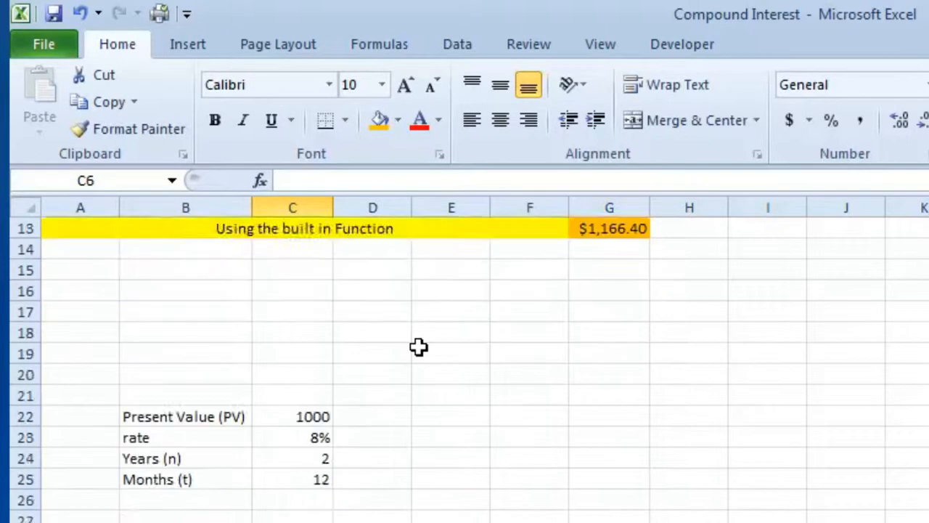
scroll(419, 347, down, 2)
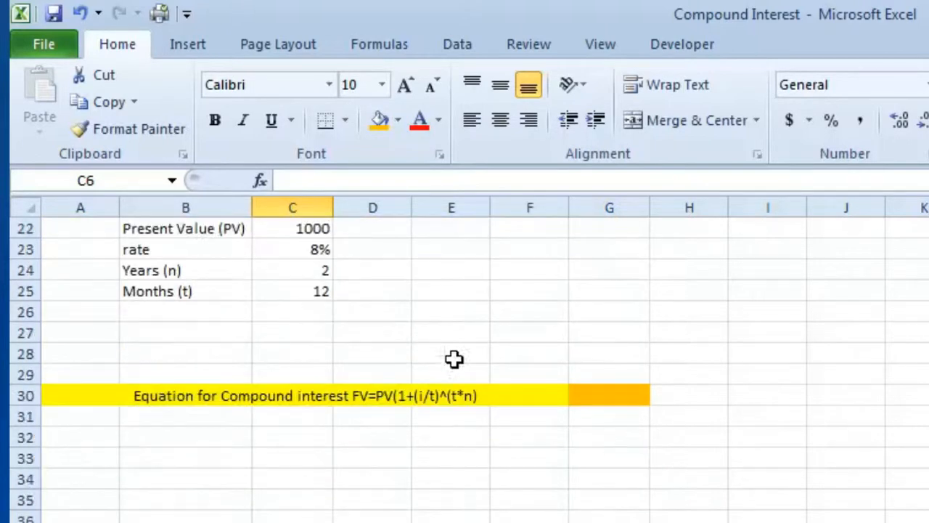
click(624, 395)
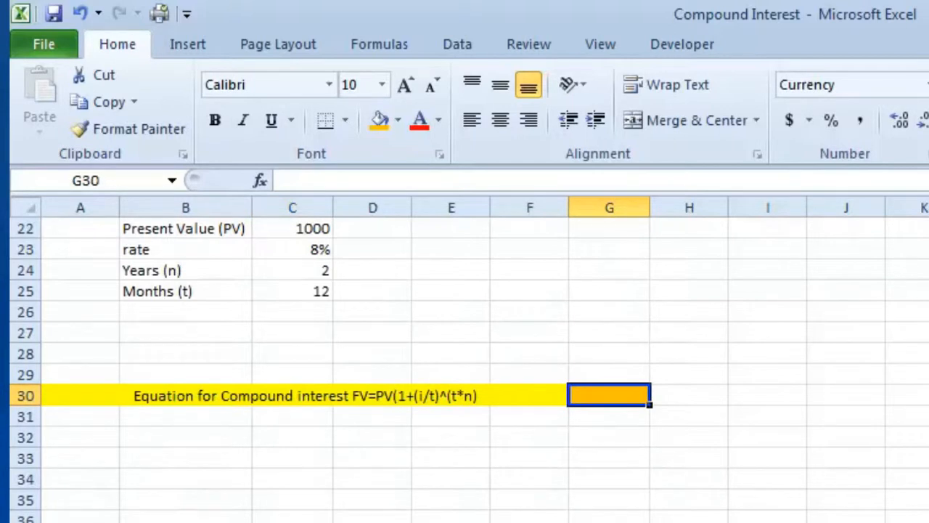
text(=)
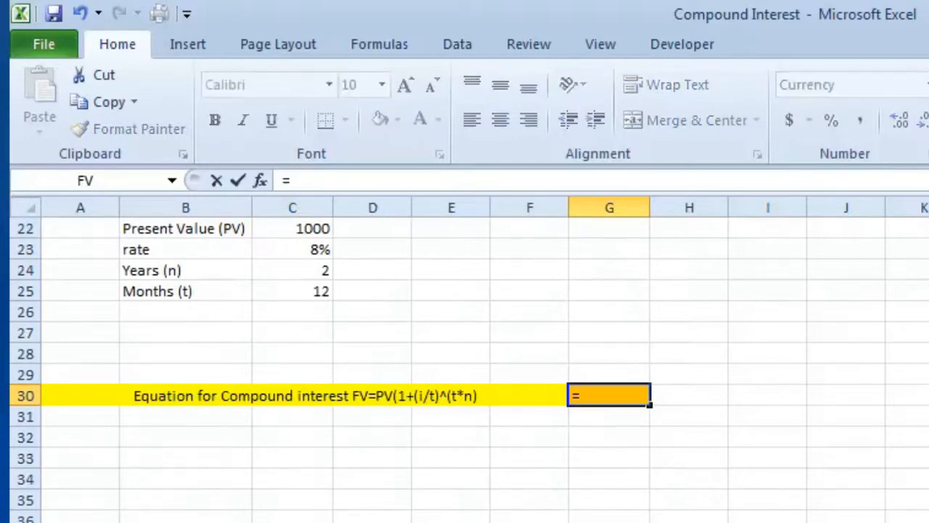
click(335, 225)
click(308, 231)
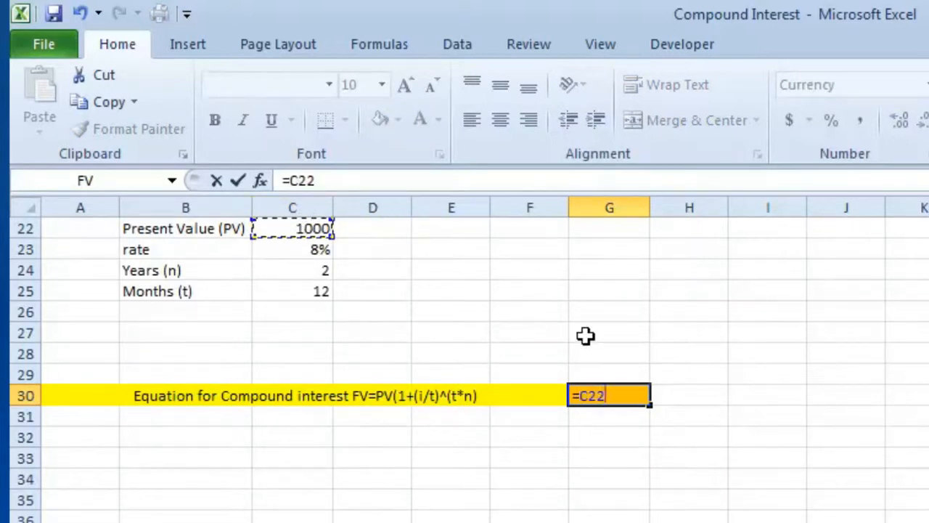
Step: Extend the G30 formula with the periodic growth factor (1+(C23/C25)), using a plus sign after the 1
text((1)
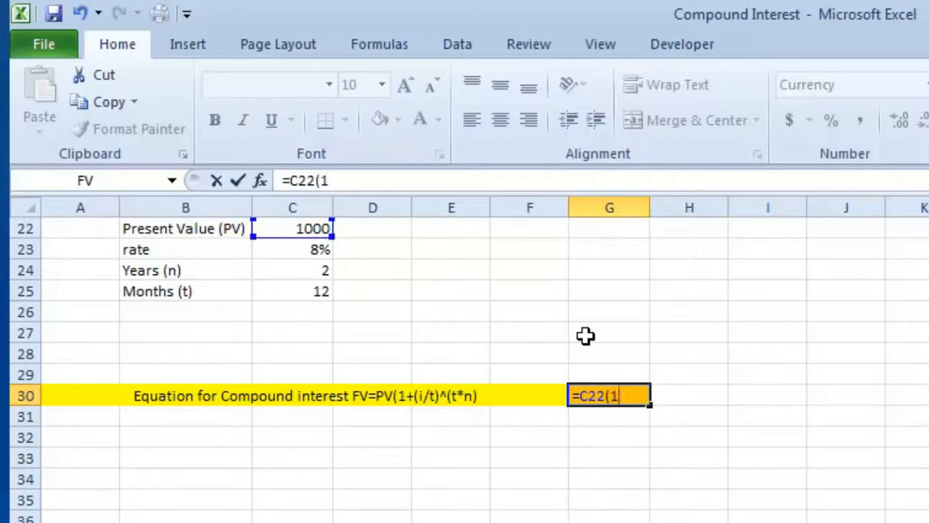
text(_()
click(318, 247)
text(/)
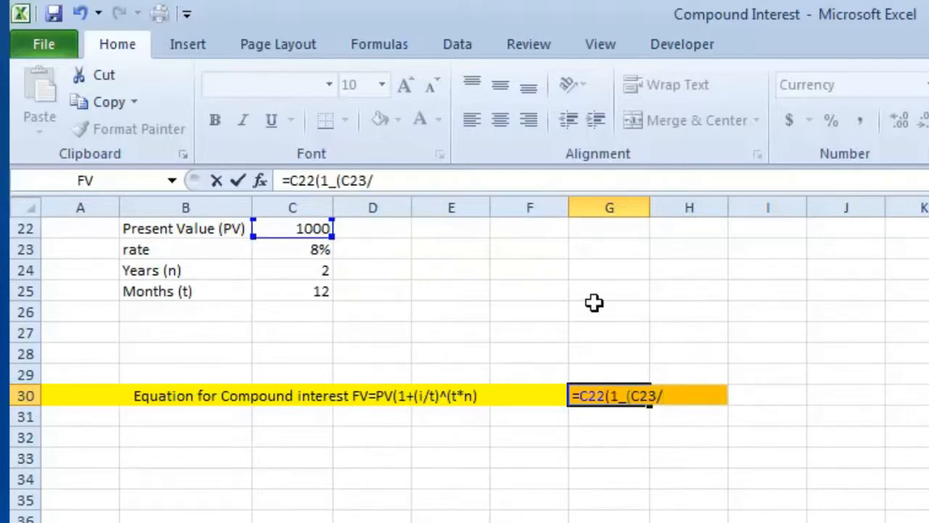
click(315, 286)
text())
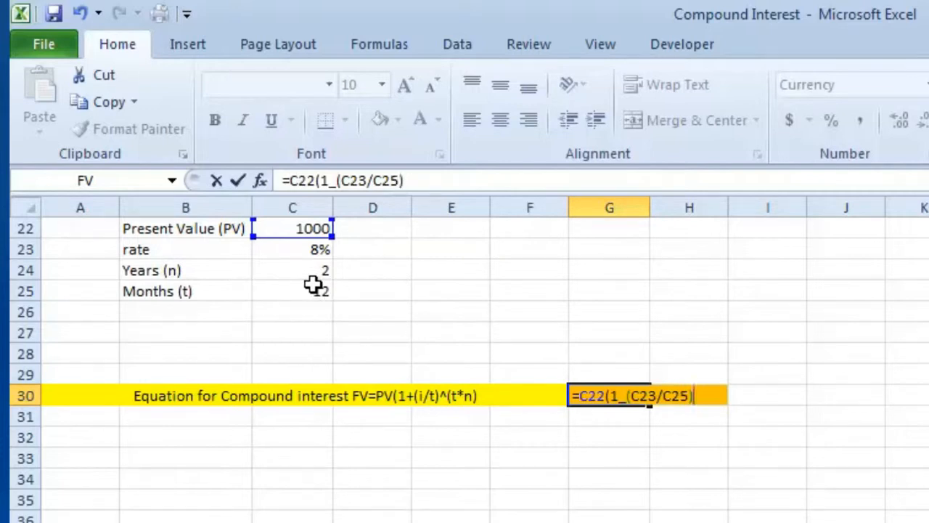
text())
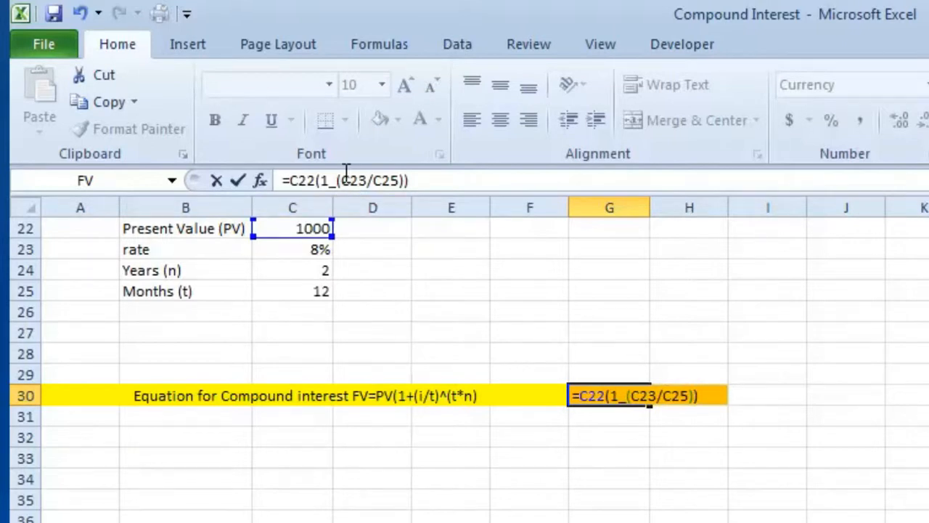
key(BackSpace)
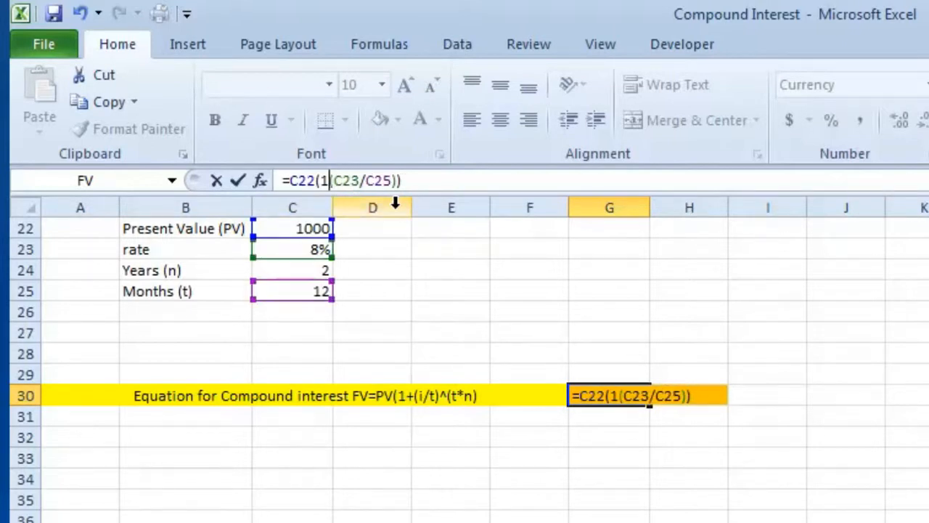
text(+)
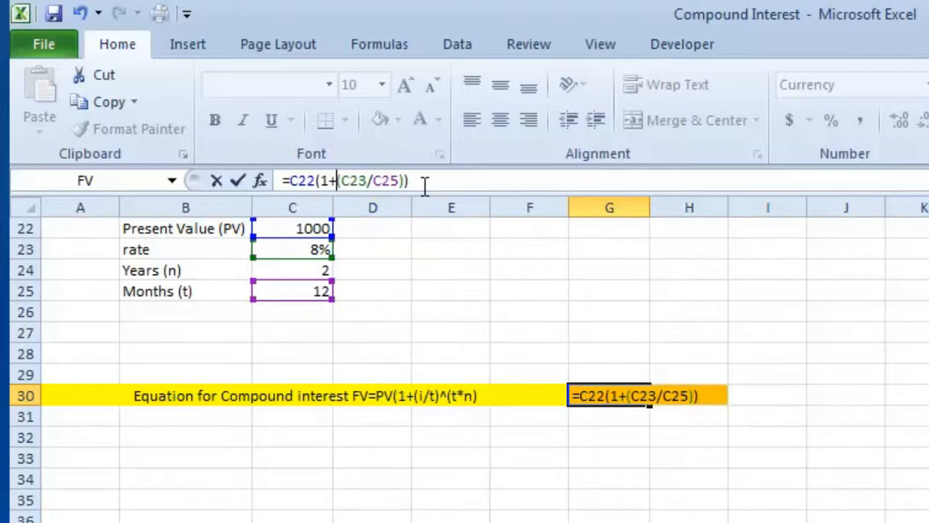
Step: Complete the G30 formula by raising the growth factor to the power ^(C25*C24)
click(441, 170)
click(451, 175)
text(^()
click(320, 290)
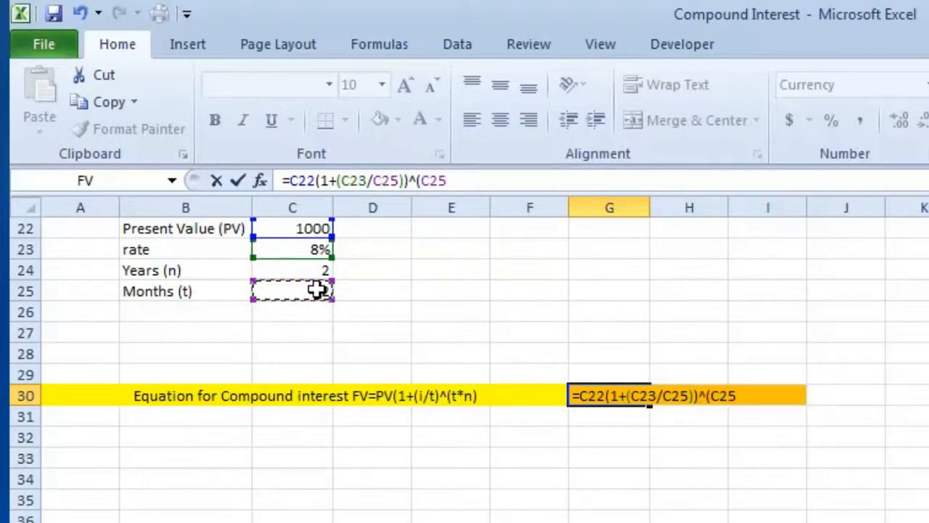
text(*)
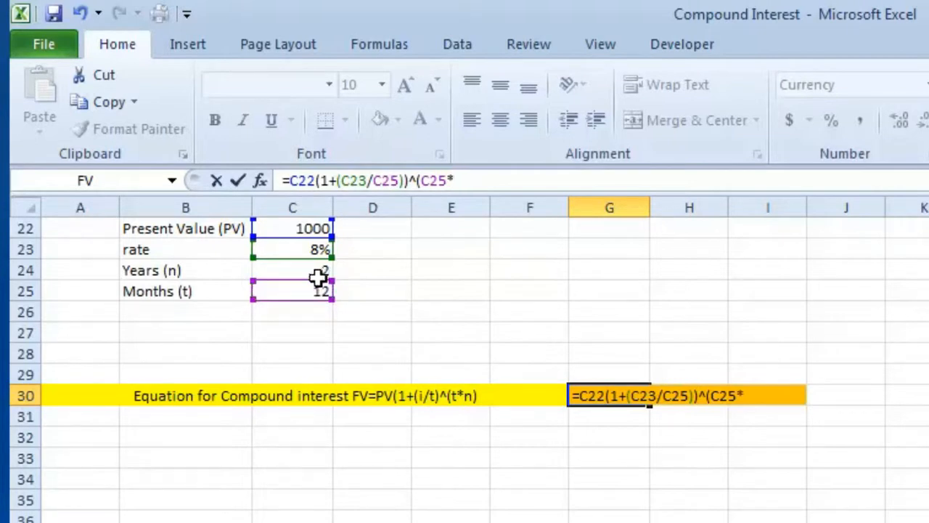
click(319, 273)
text())
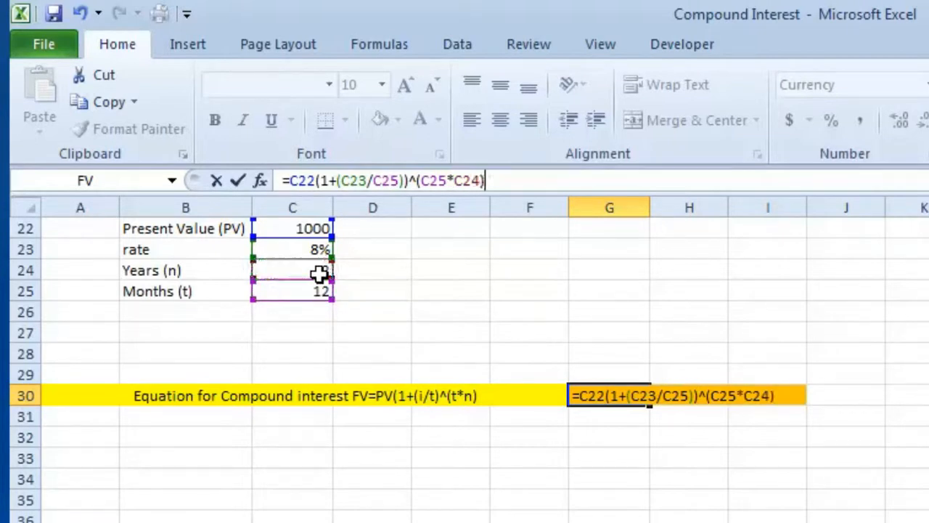
key(Return)
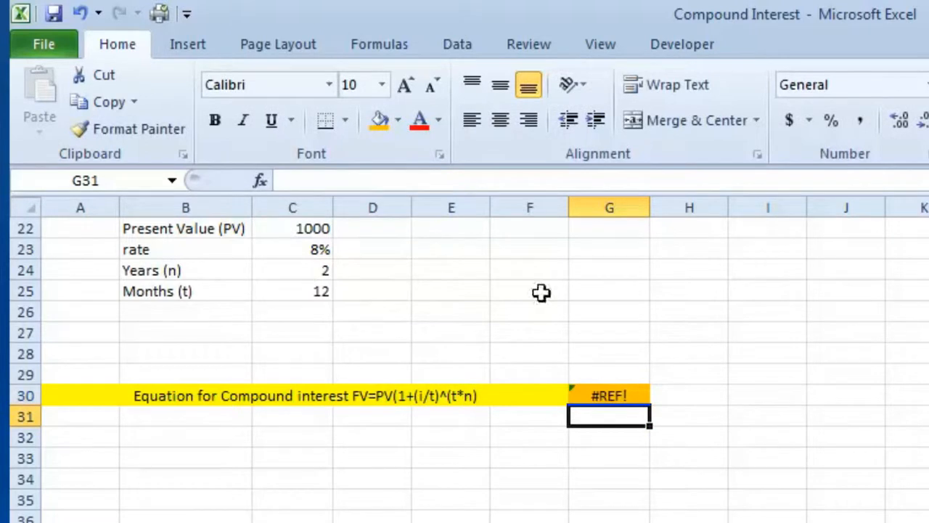
Step: Insert the multiplication sign after C22 in G30 so the formula reads =C22*(1+(C23/C25))^(C25*C24)
click(593, 397)
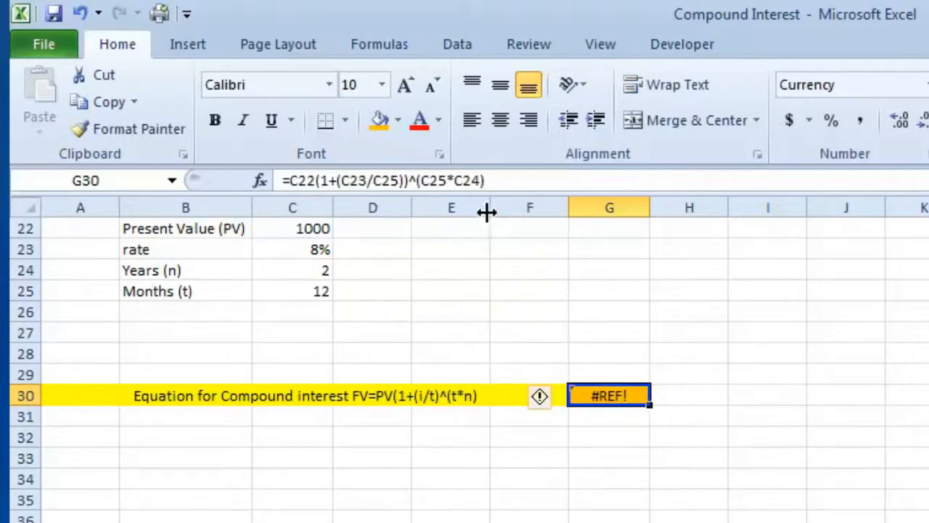
click(315, 179)
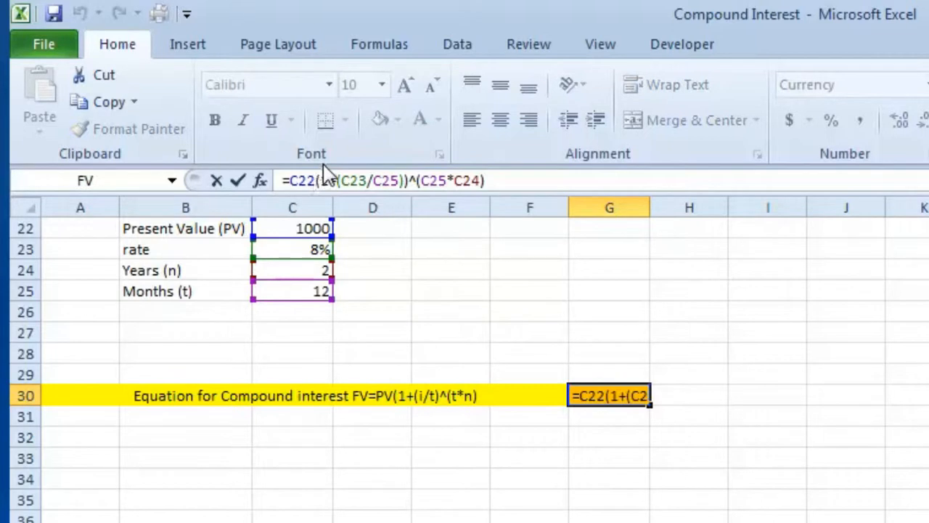
text(*)
key(Return)
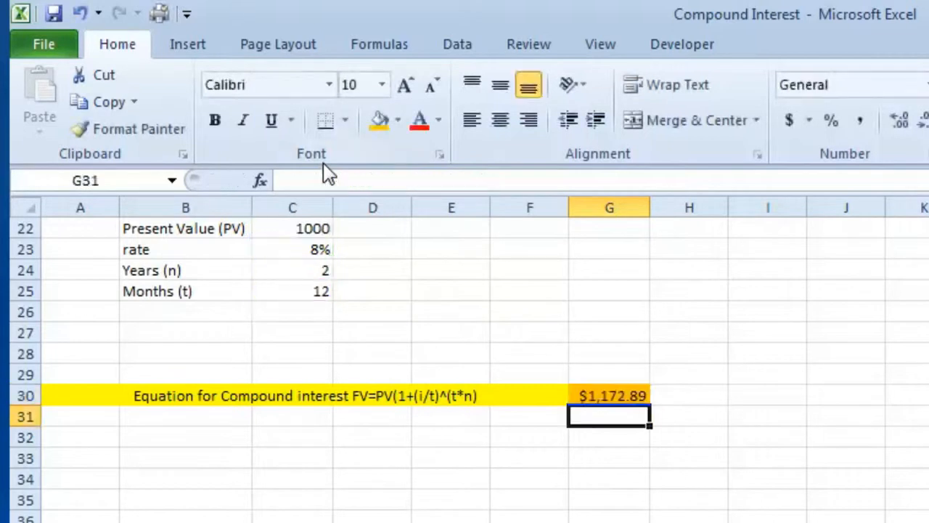
Step: Compare the annual compounding formula and result in G12 with the monthly ones in G30
click(617, 398)
scroll(784, 513, up, 3)
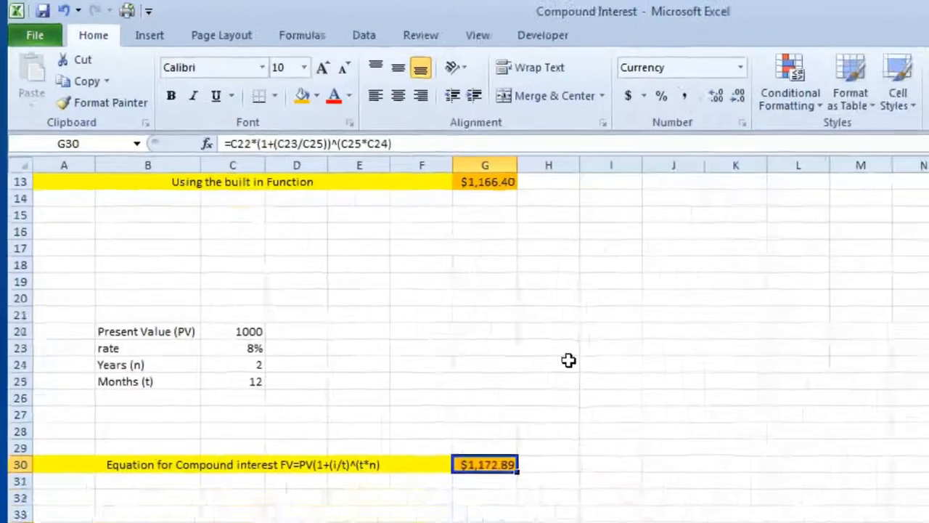
scroll(508, 355, up, 1)
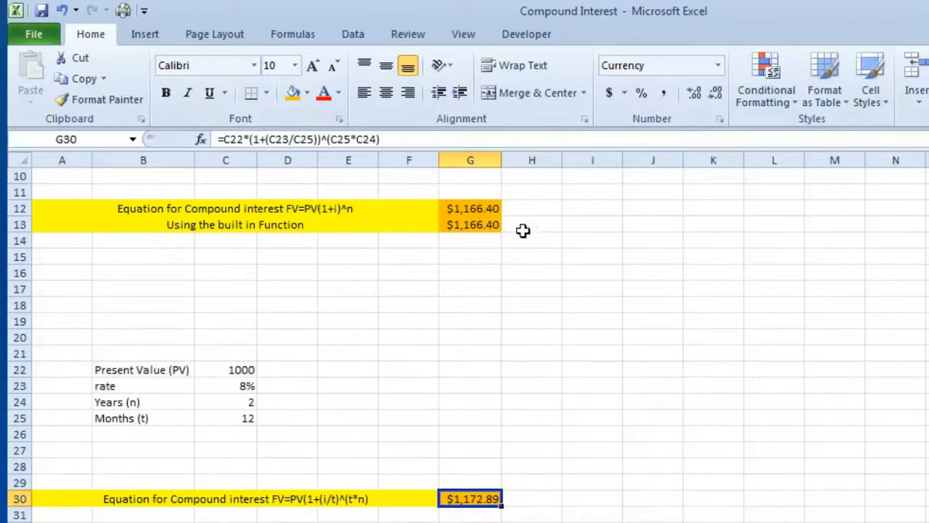
click(473, 208)
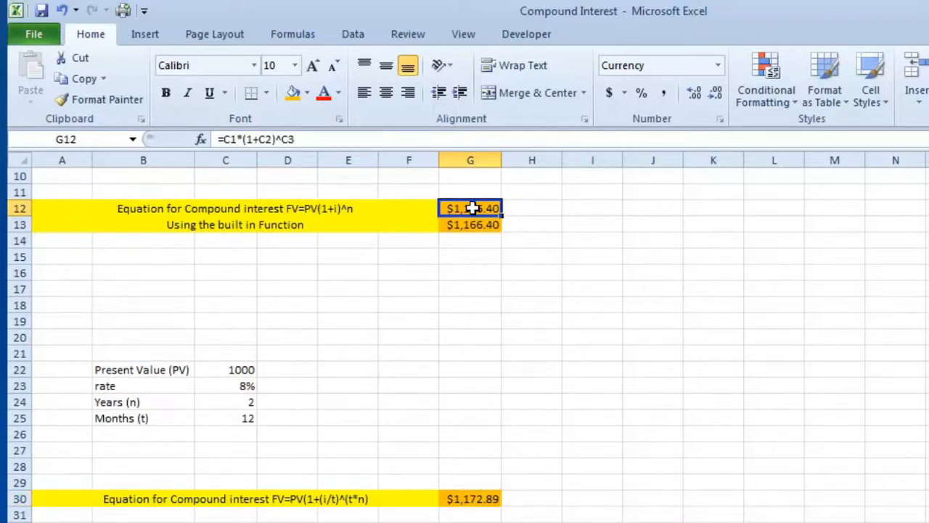
click(489, 500)
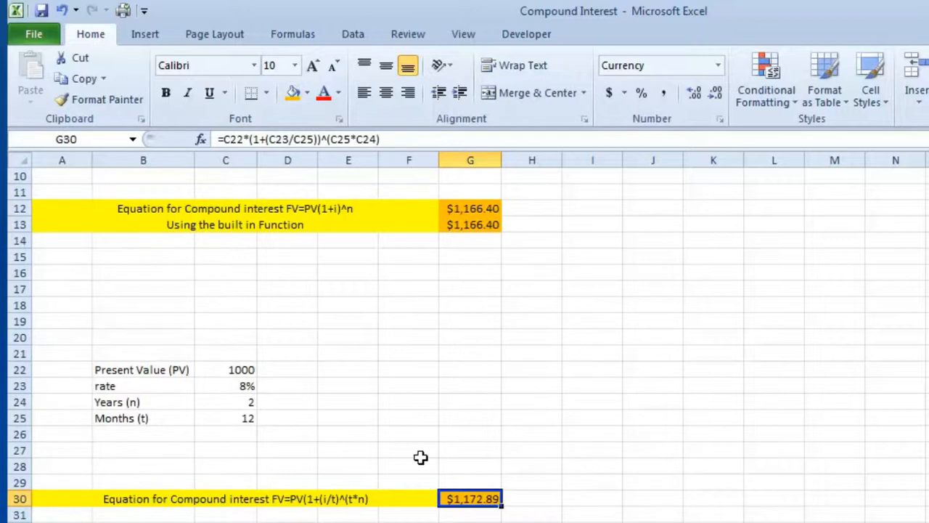
Step: Set the number of years for monthly compounding in C24 to 10
click(238, 404)
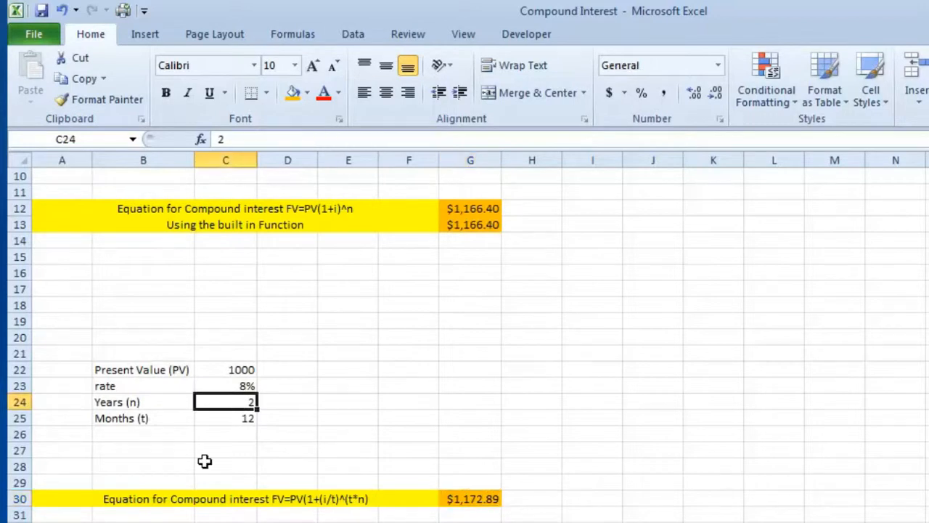
scroll(324, 438, up, 1)
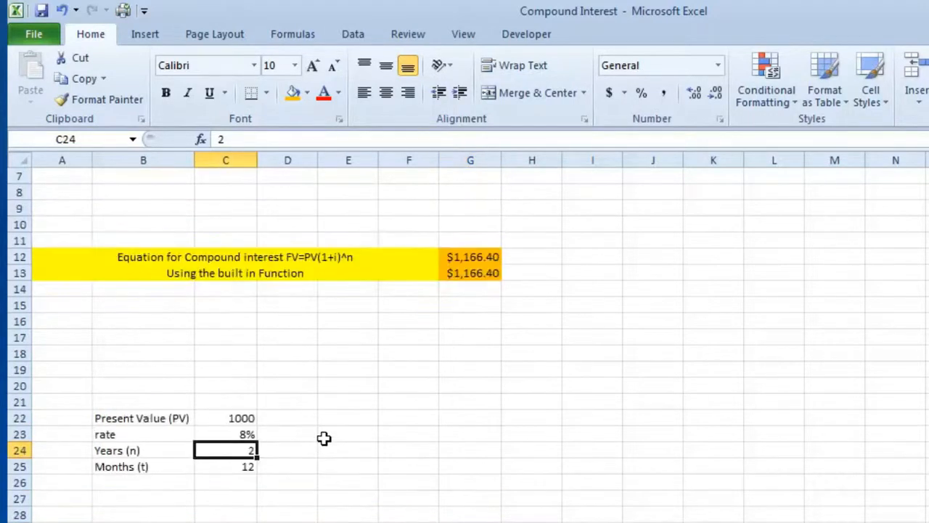
text(10)
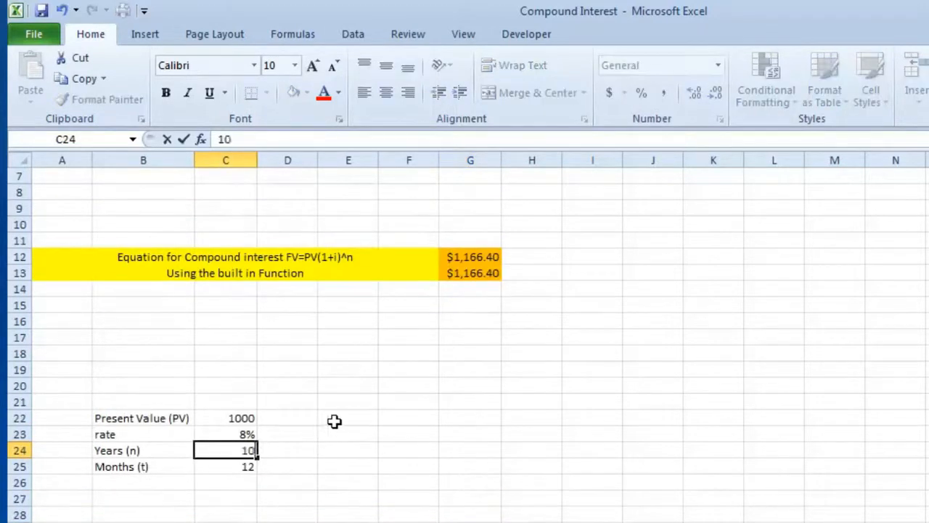
click(334, 421)
Step: Set the number of years for annual compounding in C3 to 10 and compare the annual and monthly future values
scroll(334, 421, up, 1)
scroll(334, 421, up, 1)
click(225, 205)
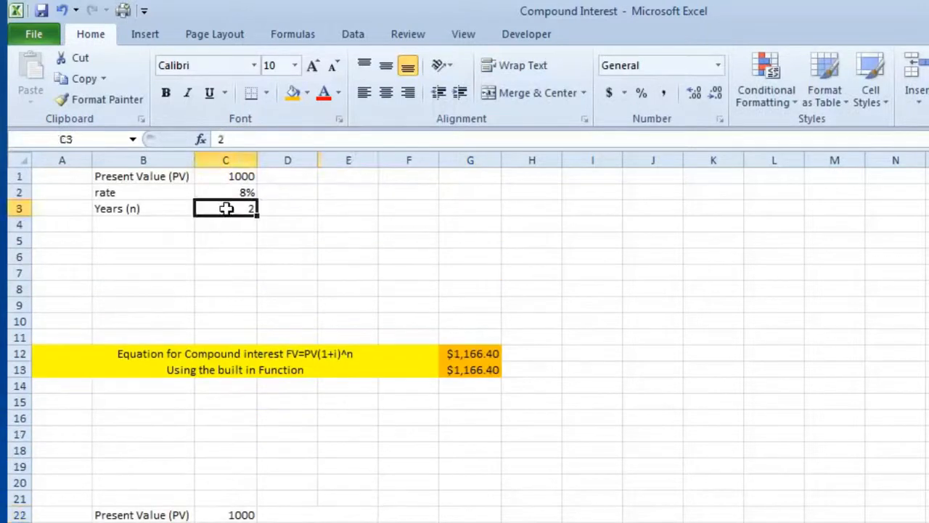
text(10)
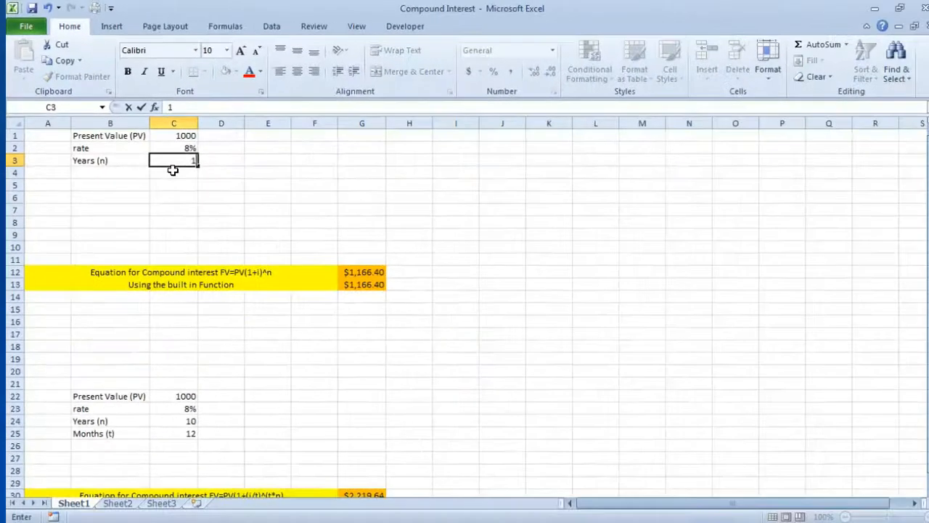
click(266, 359)
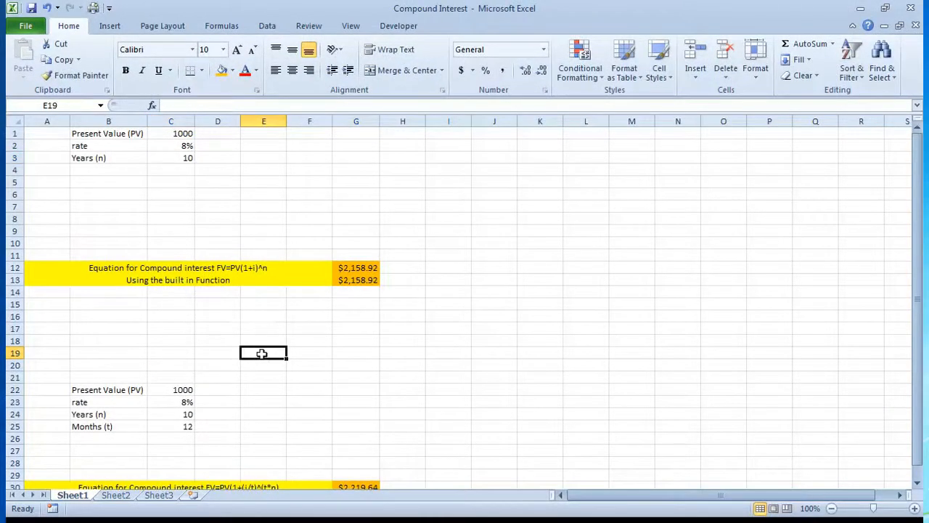
scroll(261, 354, down, 1)
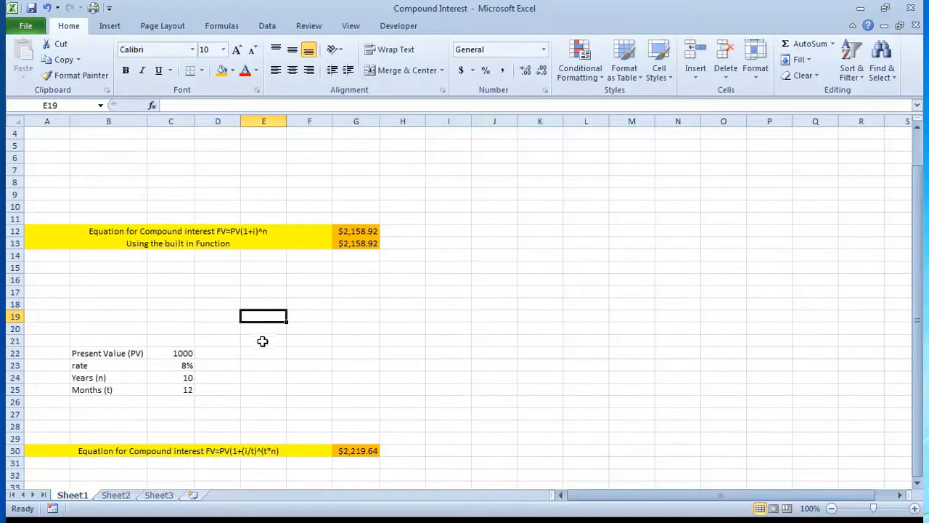
scroll(293, 341, up, 1)
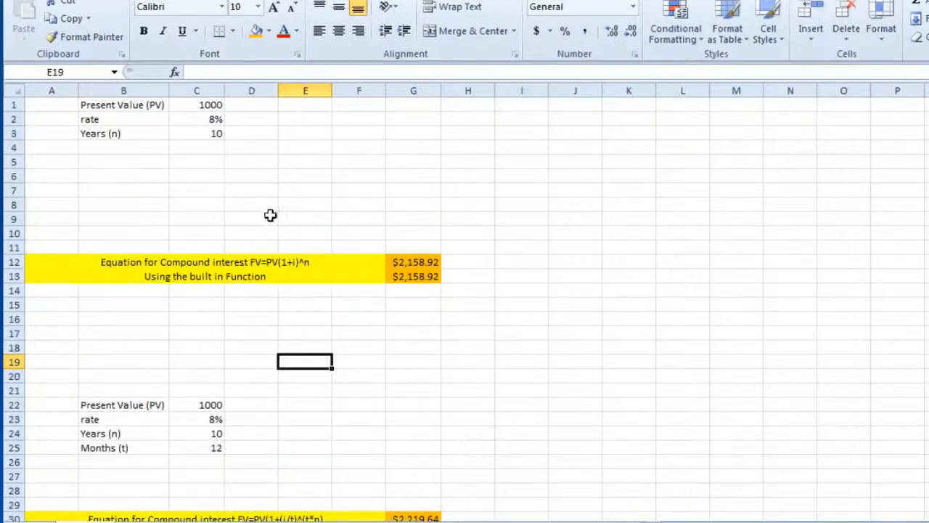
click(231, 191)
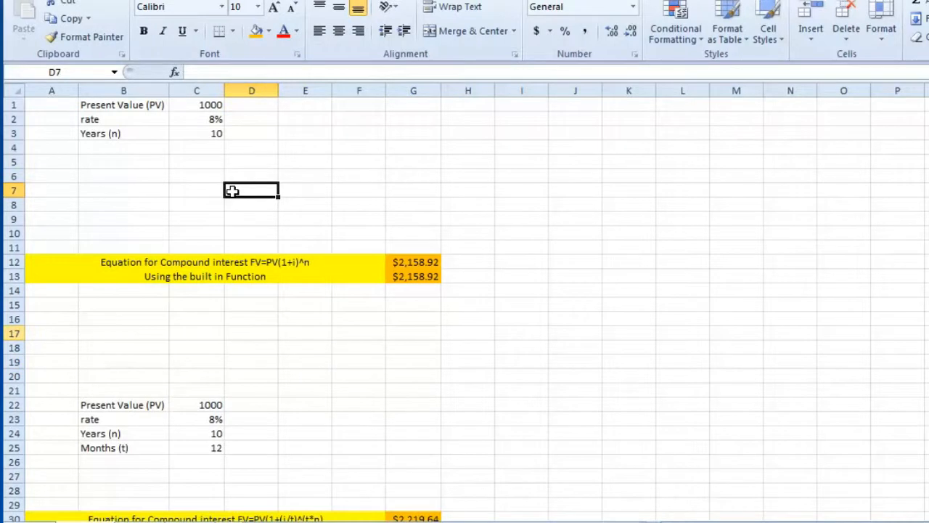